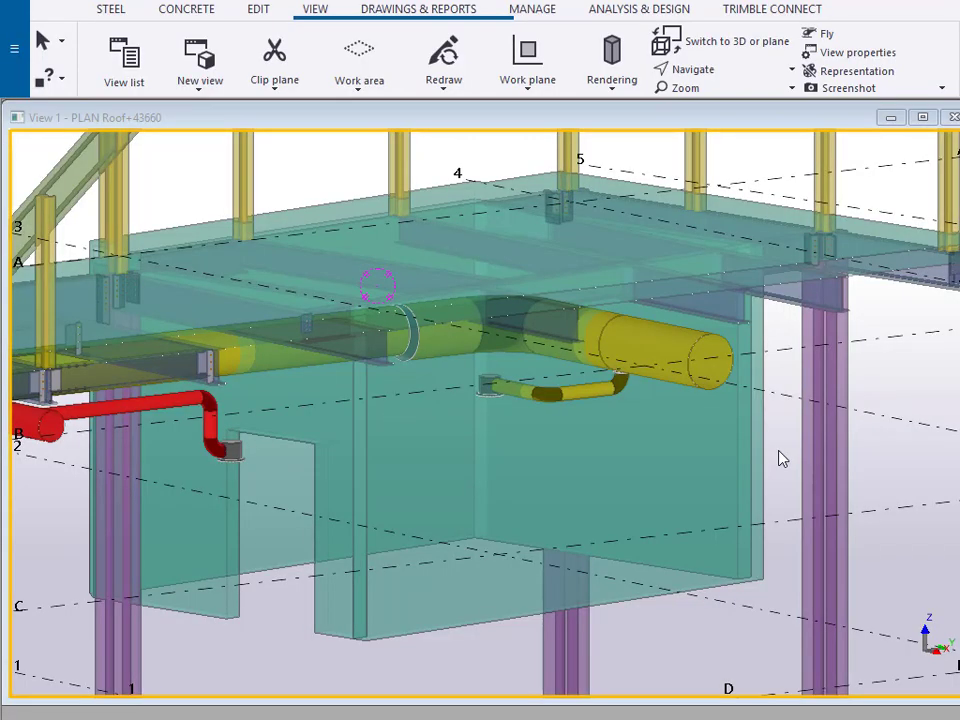
# Open the Select by identifier dialog and move it away from the model.
pyautogui.click(61, 42)
pyautogui.click(85, 196)
pyautogui.moveTo(289, 156); pyautogui.dragTo(717, 505)
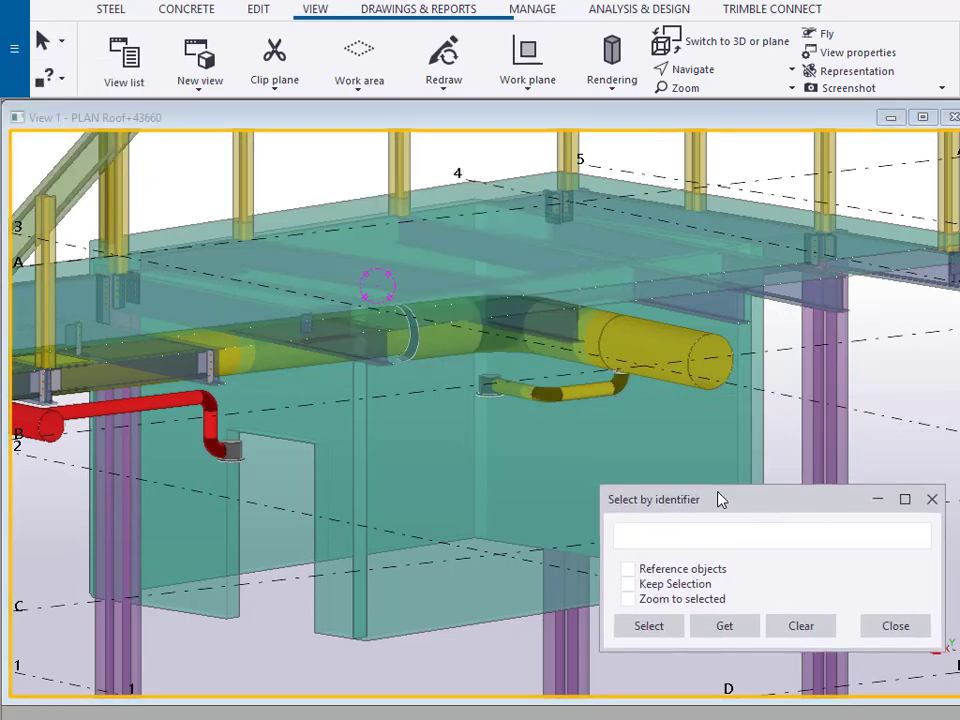
# Fetch the purple column's GUID, then select the small bent yellow pipe.
pyautogui.click(850, 371)
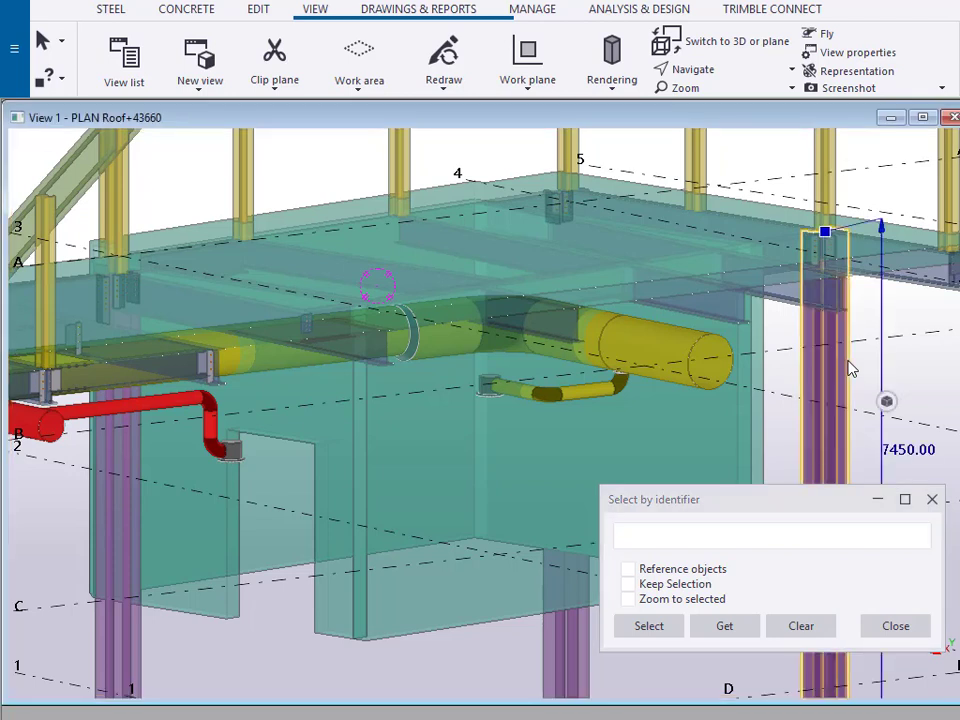
pyautogui.click(722, 626)
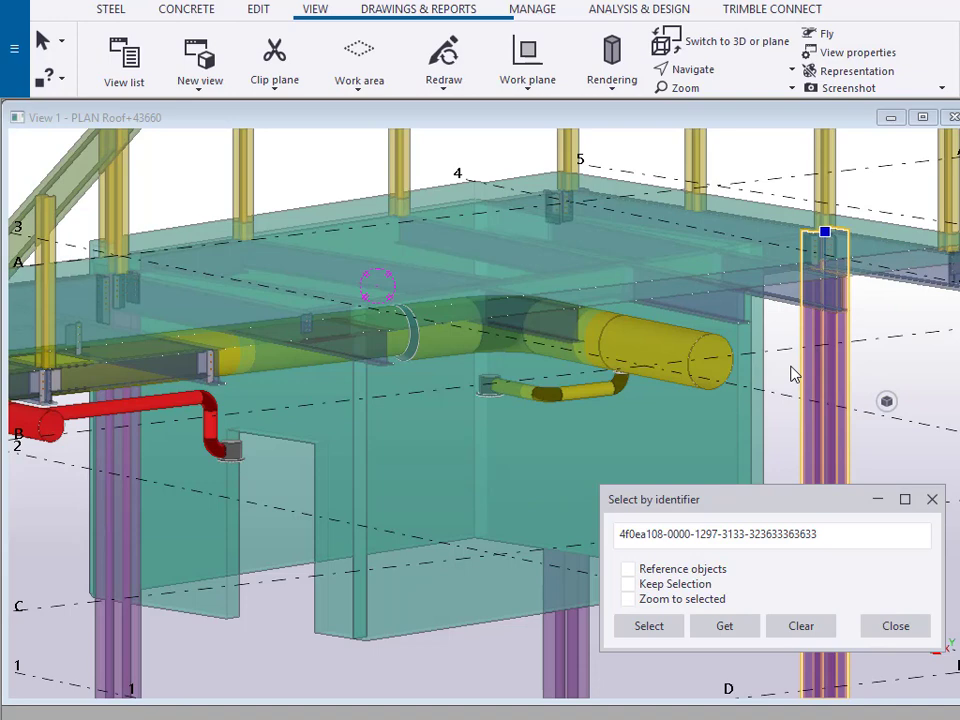
pyautogui.click(580, 400)
pyautogui.scroll(2, 560, 405)
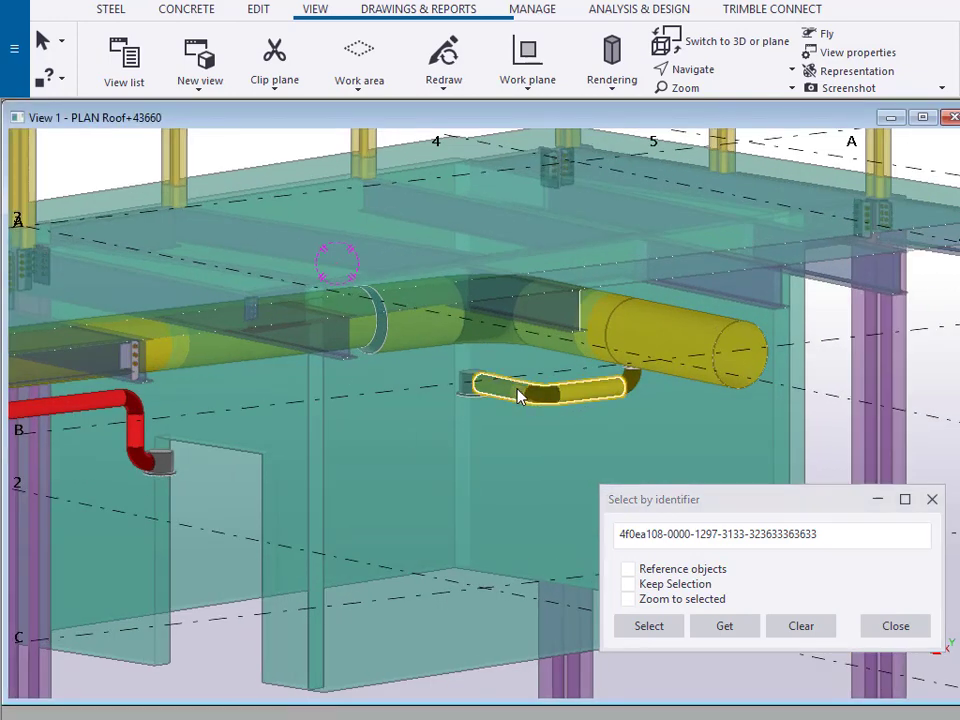
# Replace the field with the reference ducts' GUIDs and enlarge the dialog to show all three.
pyautogui.click(803, 628)
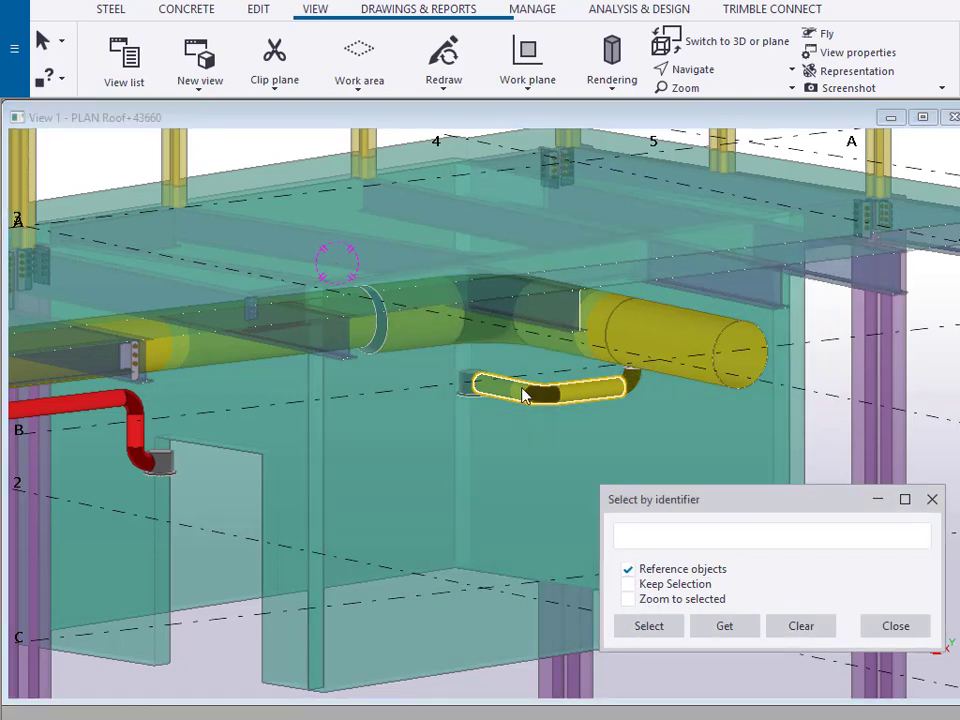
pyautogui.click(726, 627)
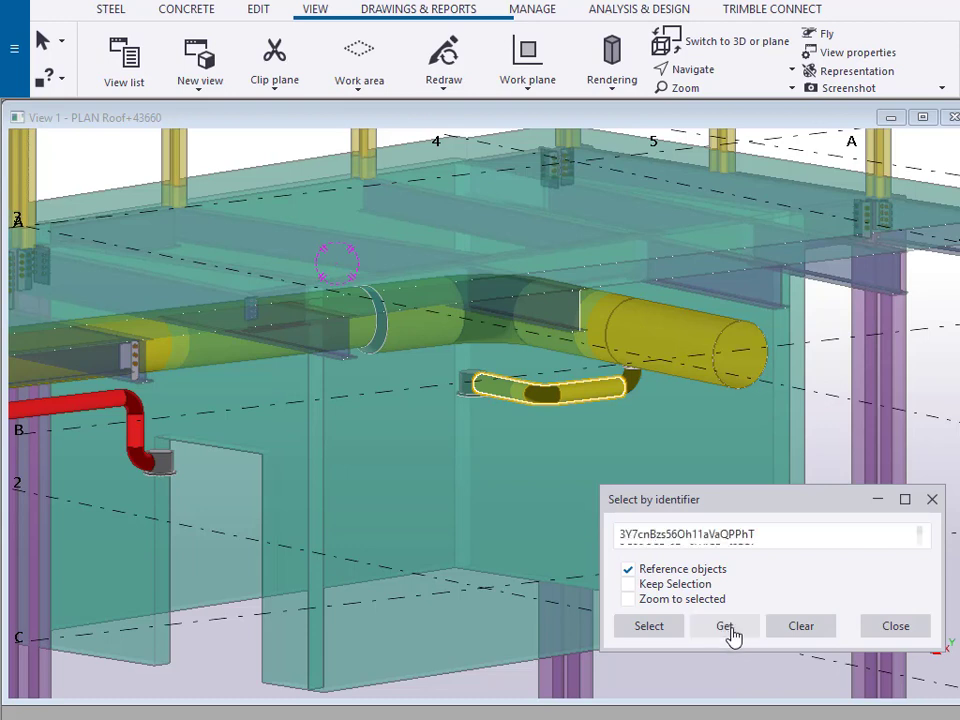
pyautogui.moveTo(855, 650); pyautogui.dragTo(846, 696)
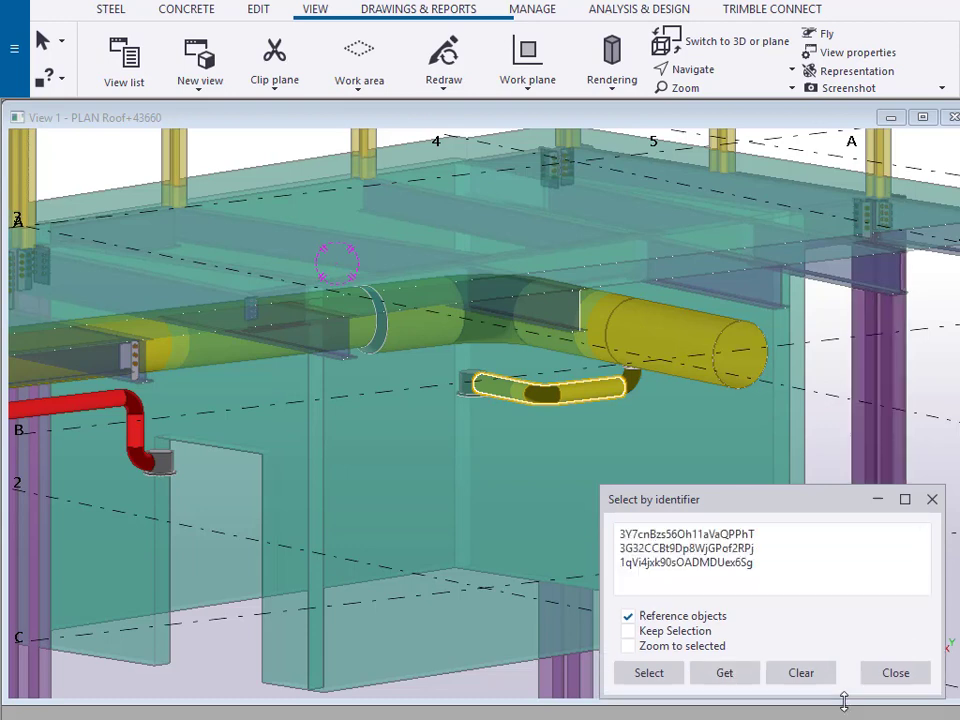
pyautogui.moveTo(821, 501); pyautogui.dragTo(830, 440)
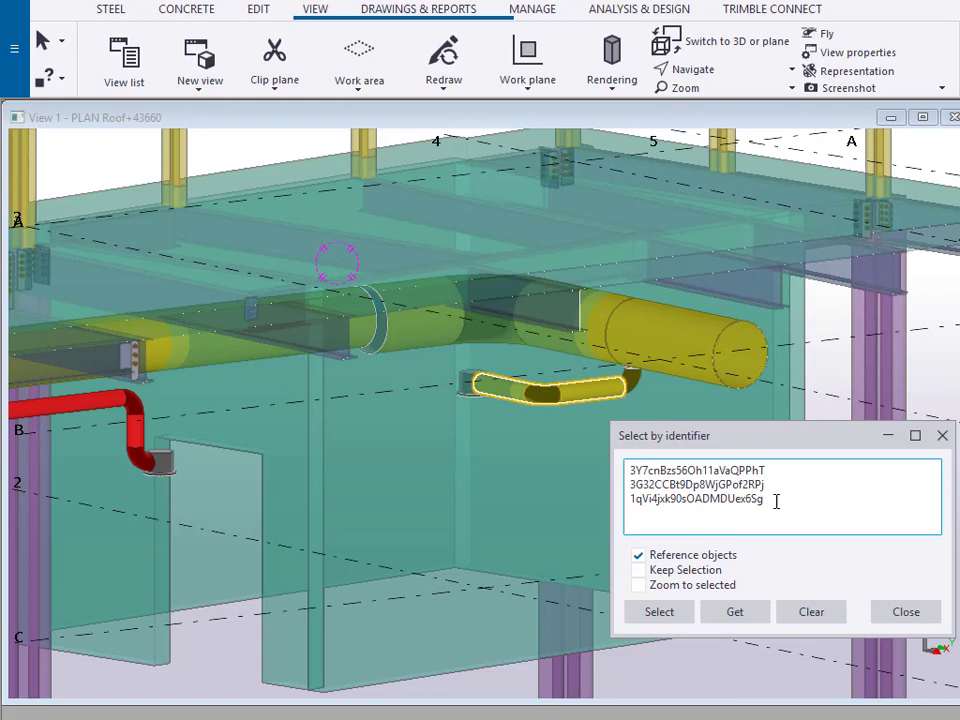
# Open drawing G from Document manager and select the three listed objects with Zoom to selected on.
pyautogui.click(380, 10)
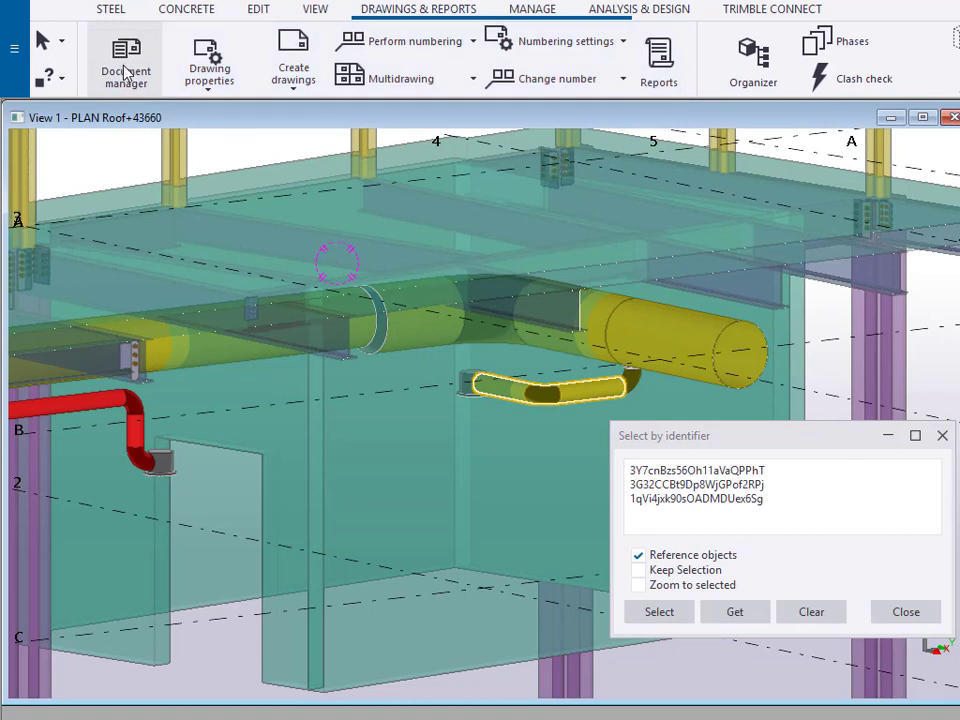
pyautogui.click(126, 73)
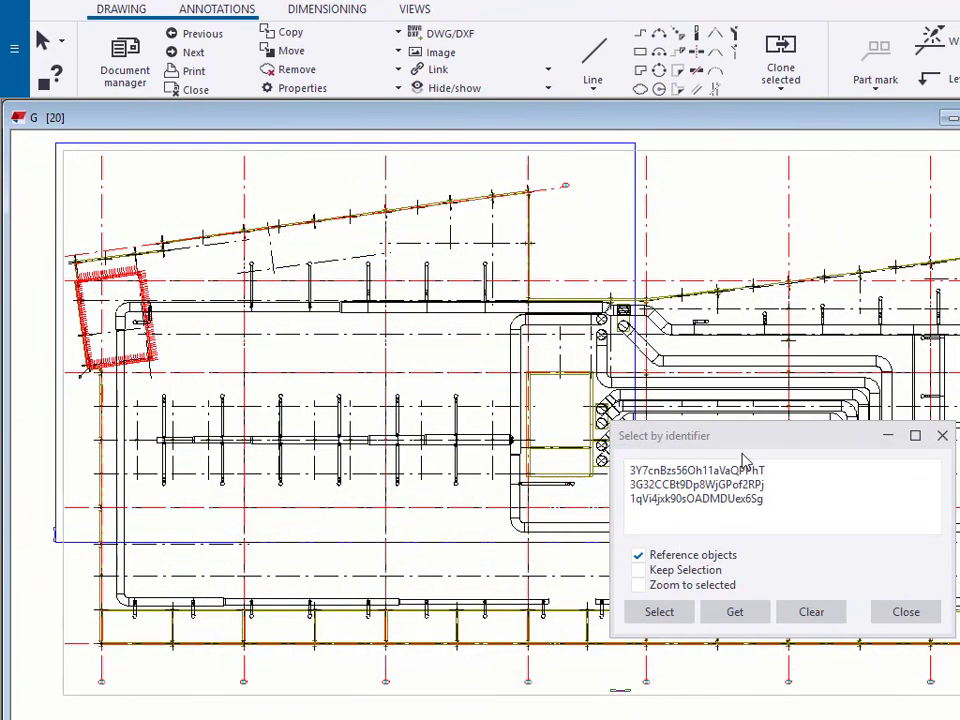
pyautogui.moveTo(750, 436); pyautogui.dragTo(722, 350)
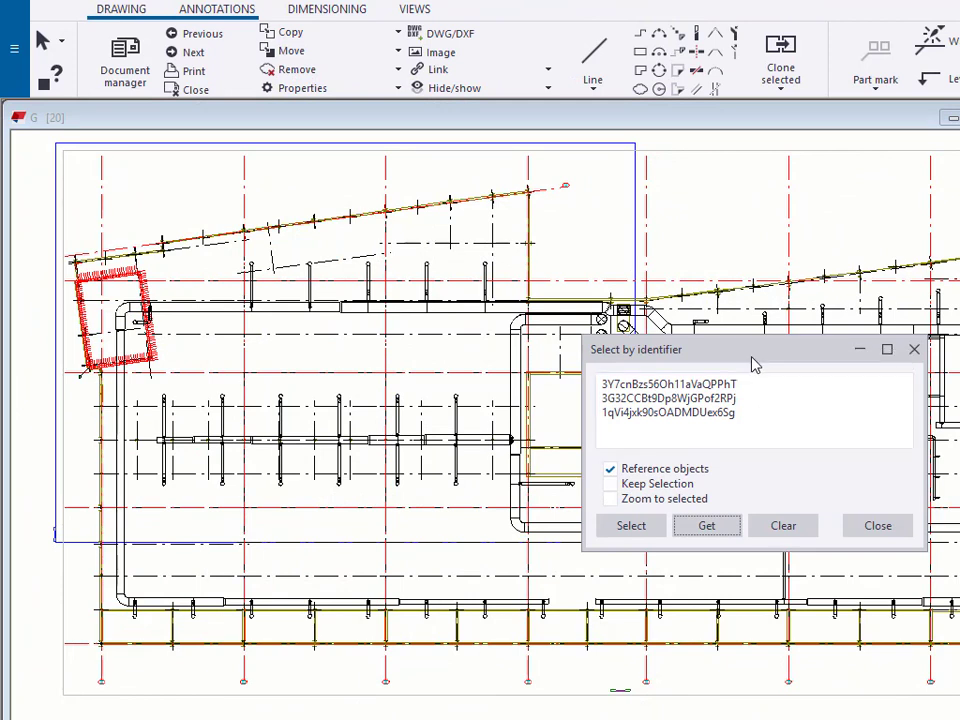
pyautogui.click(657, 498)
pyautogui.click(634, 530)
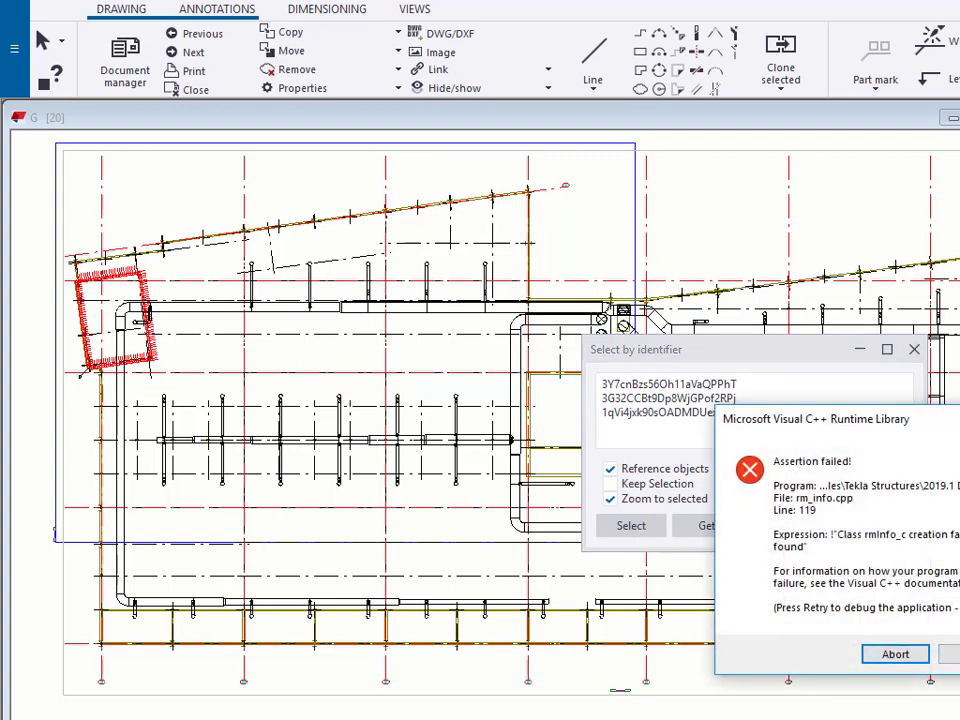
pyautogui.click(952, 654)
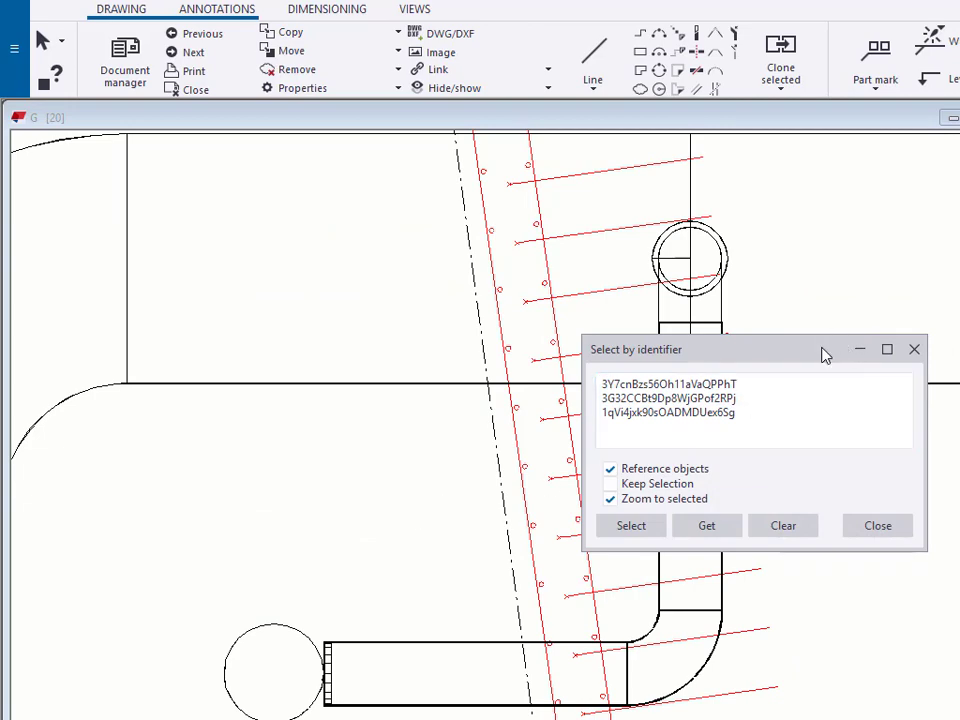
# Draw a revision cloud around the small bent duct where it crosses the hatched wall line.
pyautogui.moveTo(823, 354); pyautogui.dragTo(959, 285)
pyautogui.moveTo(418, 570)
pyautogui.mouseDown(button='middle')
pyautogui.moveTo(379, 510)
pyautogui.moveTo(260, 440)
pyautogui.mouseUp(button='middle')
pyautogui.scroll(-6, 258, 440)
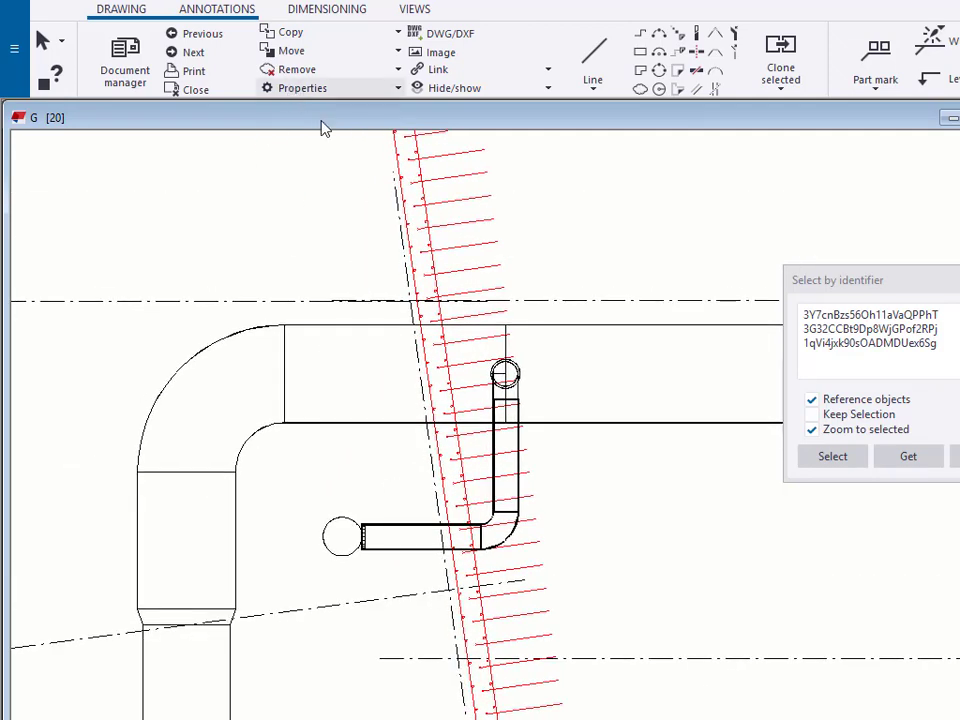
pyautogui.click(640, 88)
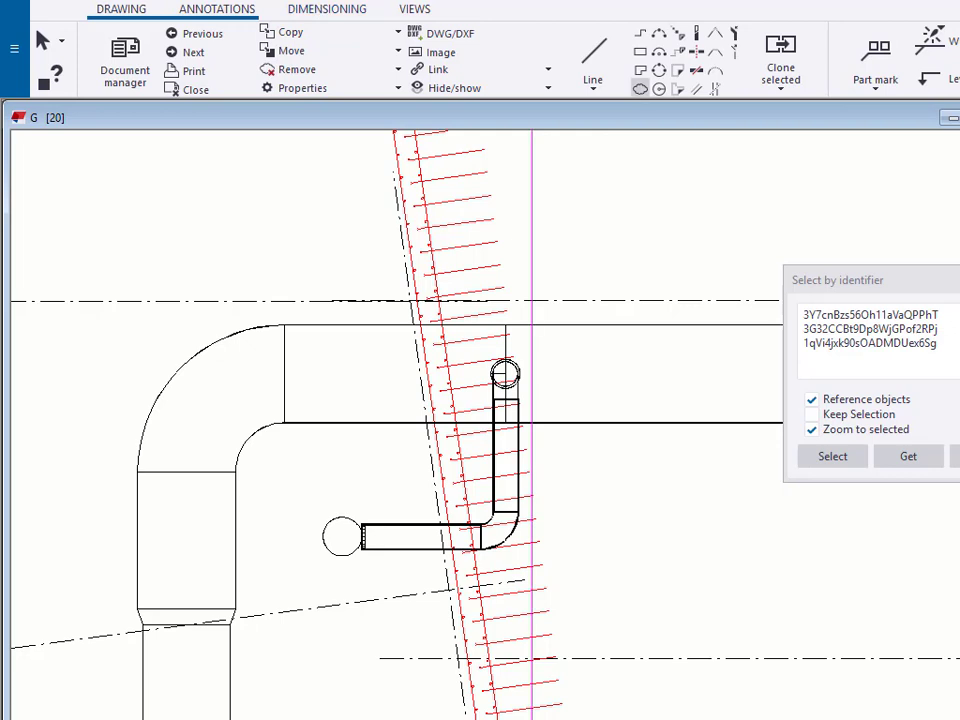
pyautogui.click(553, 339)
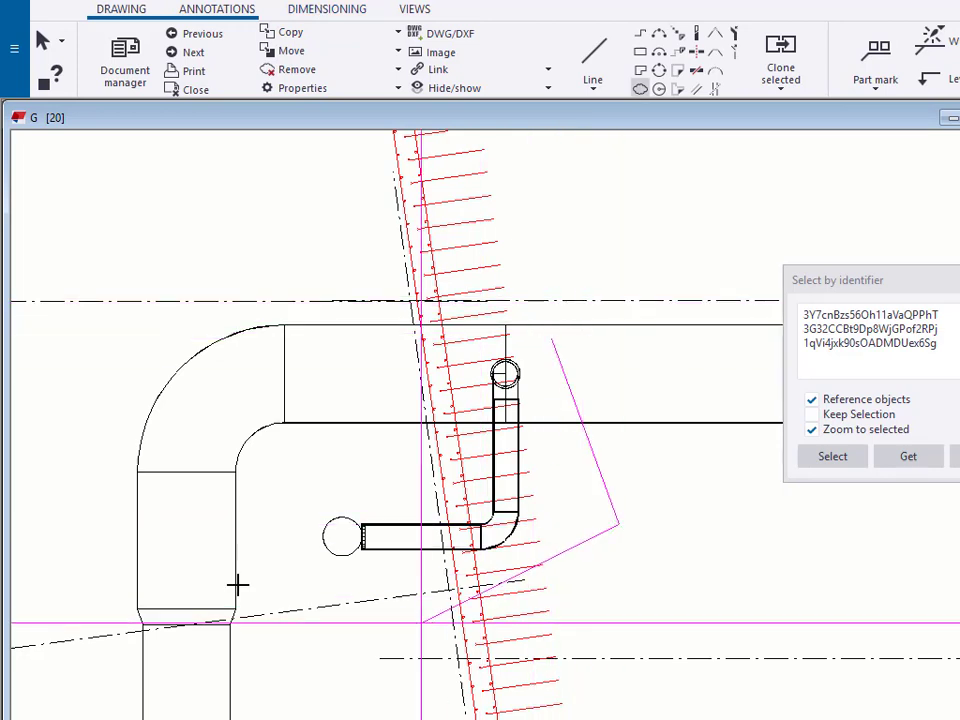
pyautogui.click(330, 370)
pyautogui.rightClick(364, 381)
pyautogui.click(364, 388)
pyautogui.scroll(-1, 367, 388)
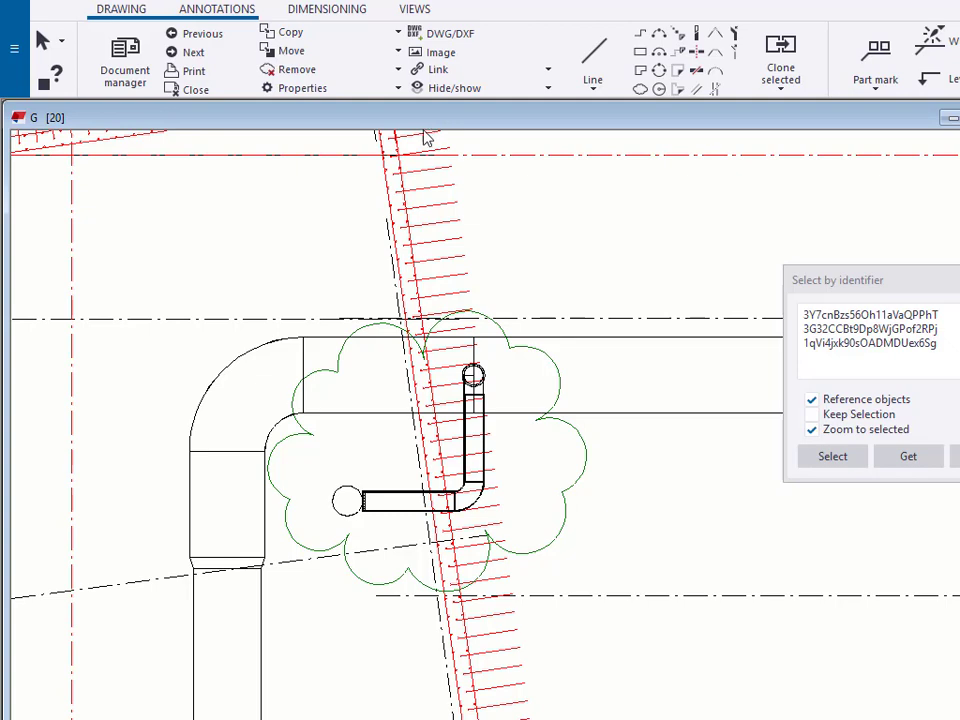
pyautogui.click(217, 18)
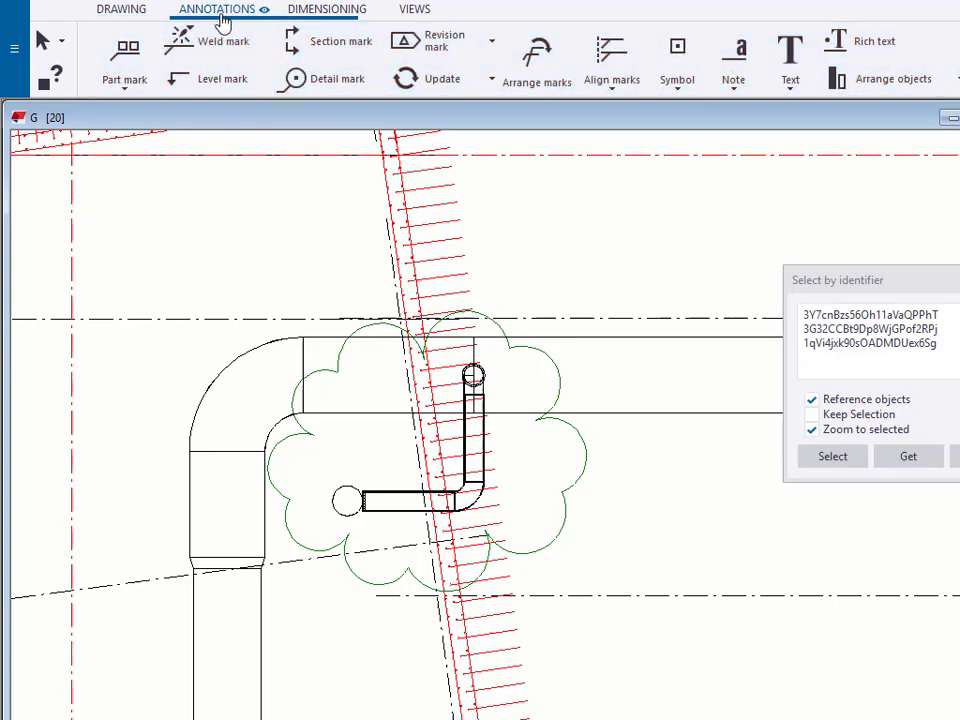
# Add a leader note reading 'Check clearance with stud wall' pointing at the revision cloud's edge.
pyautogui.click(790, 88)
pyautogui.click(730, 156)
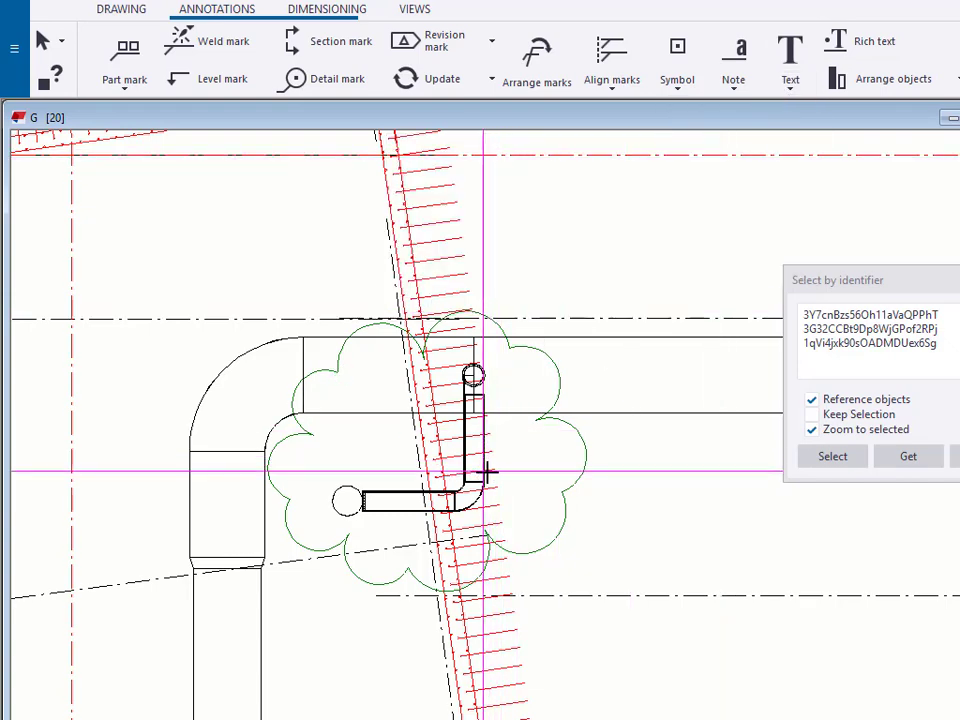
pyautogui.click(588, 452)
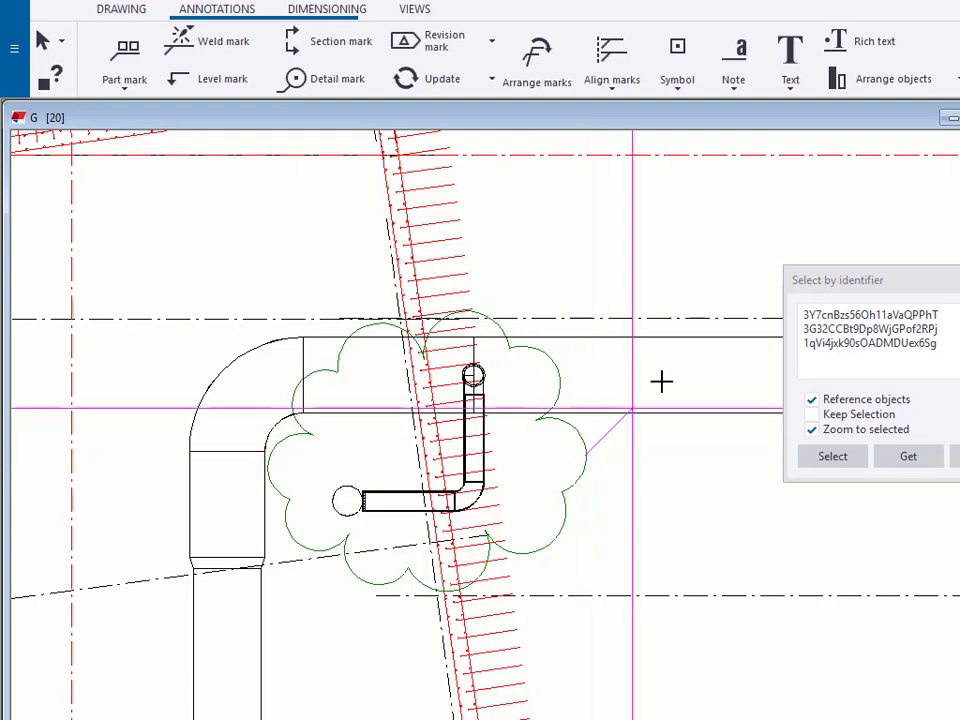
pyautogui.rightClick(731, 365)
pyautogui.click(782, 378)
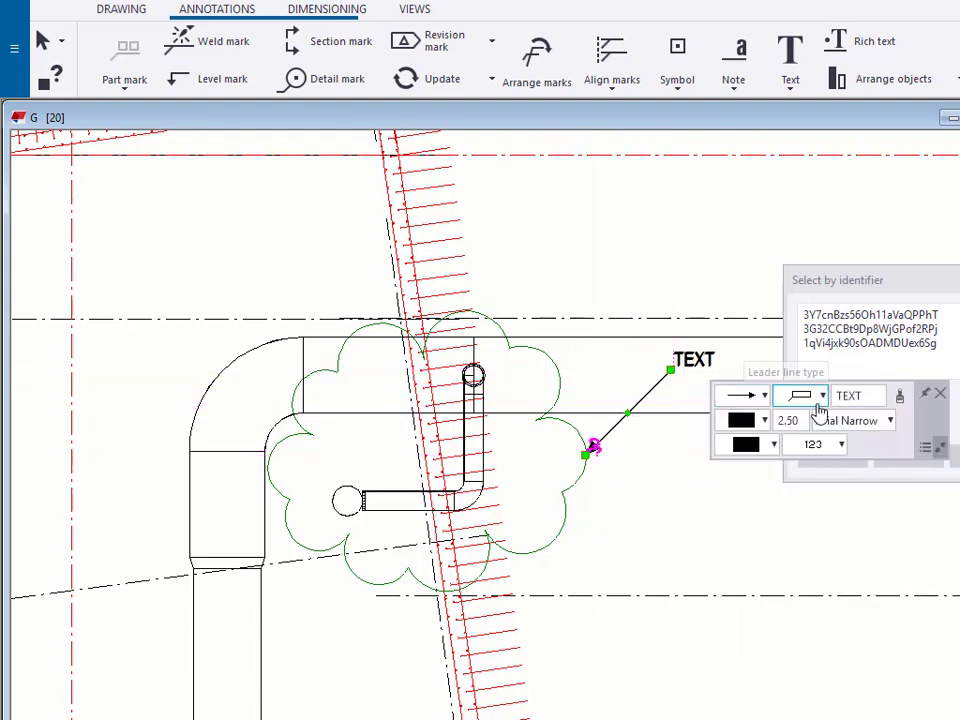
pyautogui.click(849, 395)
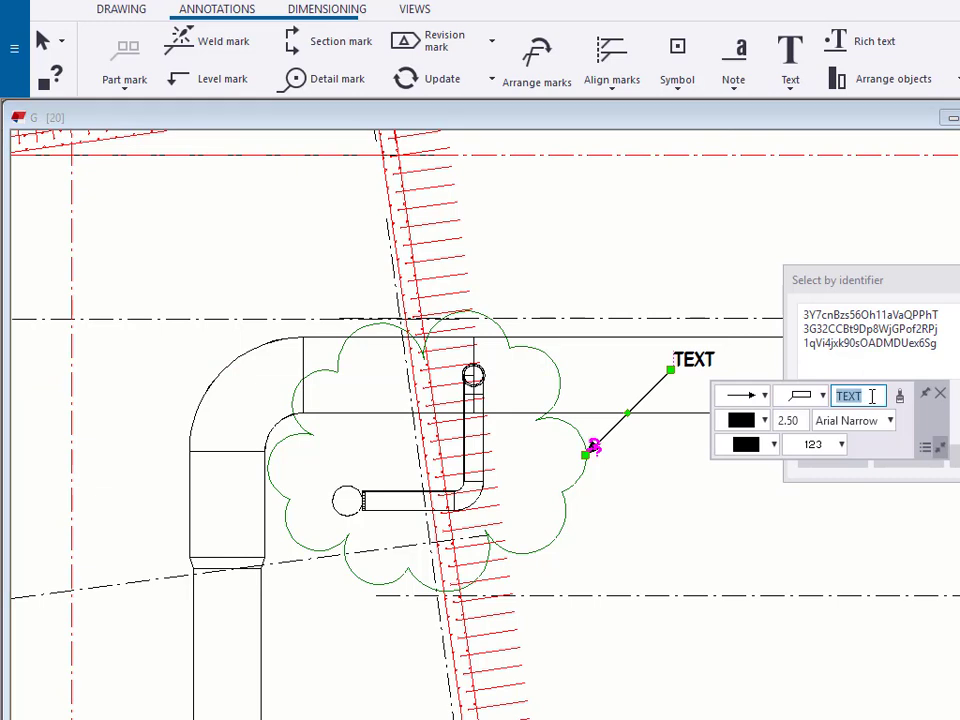
pyautogui.write('Check clearance with stud wall')
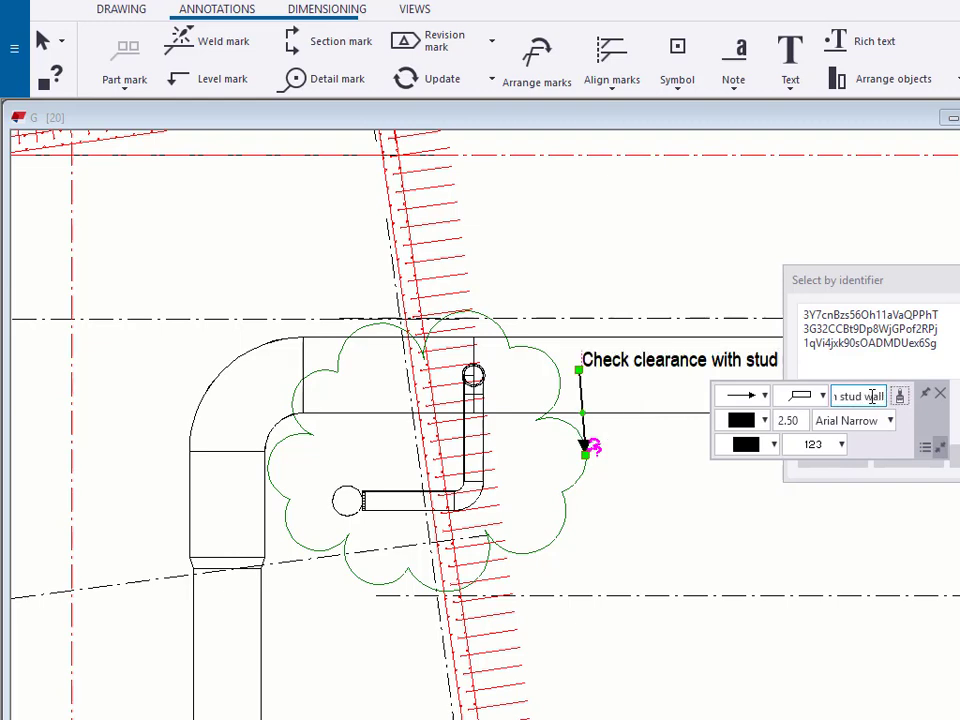
# Move the note label right of the cloud and shift the identifier dialog lower.
pyautogui.moveTo(594, 358); pyautogui.dragTo(673, 370)
pyautogui.click(917, 521)
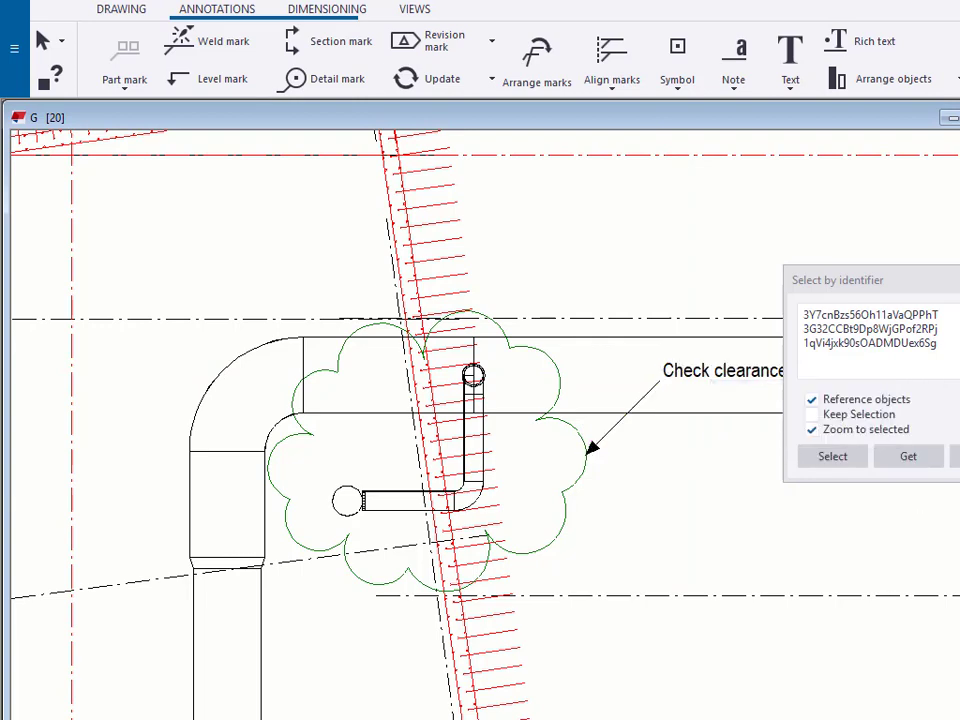
pyautogui.moveTo(959, 280); pyautogui.dragTo(920, 463)
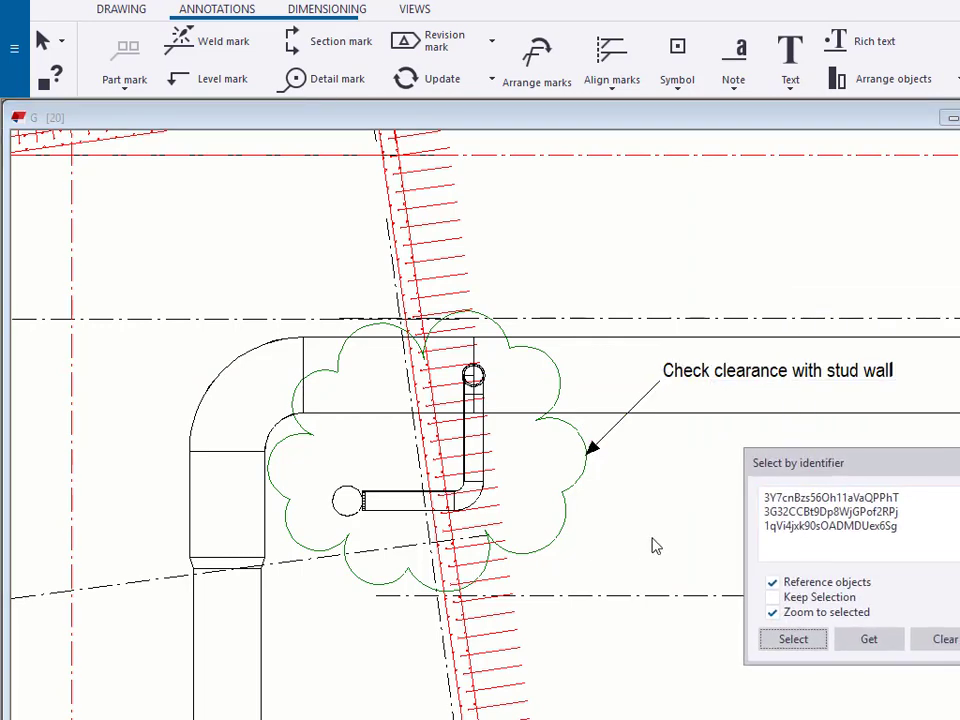
# Pan to the vertical ducts and replace the identifier list with the selected object's single GUID.
pyautogui.scroll(-3, 655, 550)
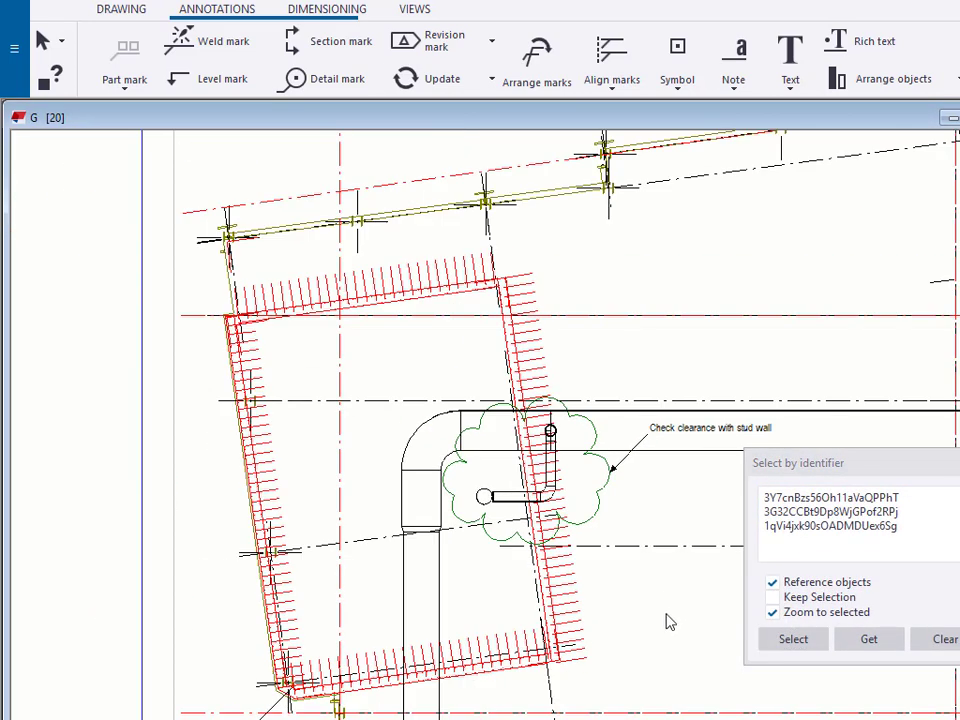
pyautogui.moveTo(670, 622)
pyautogui.mouseDown(button='middle')
pyautogui.moveTo(414, 478)
pyautogui.moveTo(347, 477)
pyautogui.mouseUp(button='middle')
pyautogui.moveTo(689, 459); pyautogui.dragTo(553, 606, button='middle')
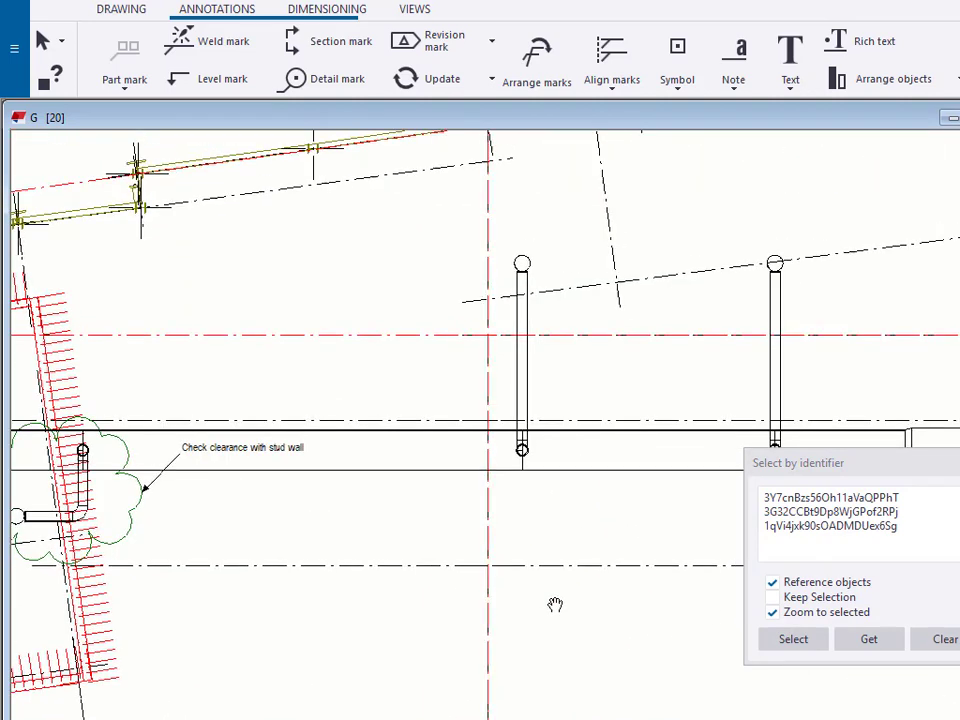
pyautogui.scroll(-1, 598, 378)
pyautogui.moveTo(577, 372)
pyautogui.mouseDown(button='middle')
pyautogui.moveTo(476, 407)
pyautogui.moveTo(461, 431)
pyautogui.mouseUp(button='middle')
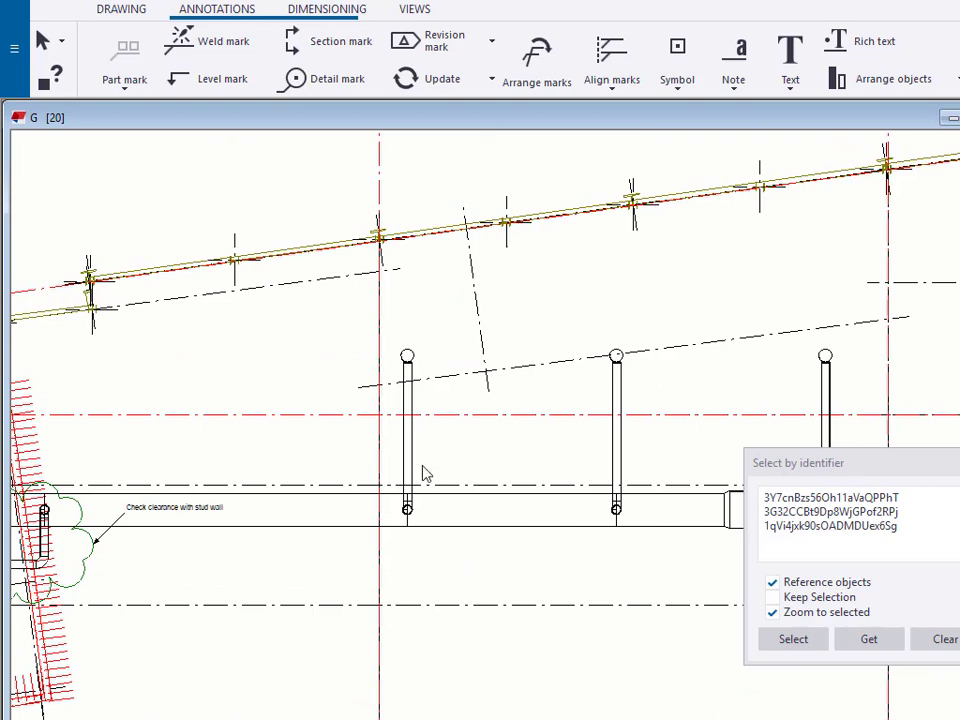
pyautogui.scroll(1, 414, 454)
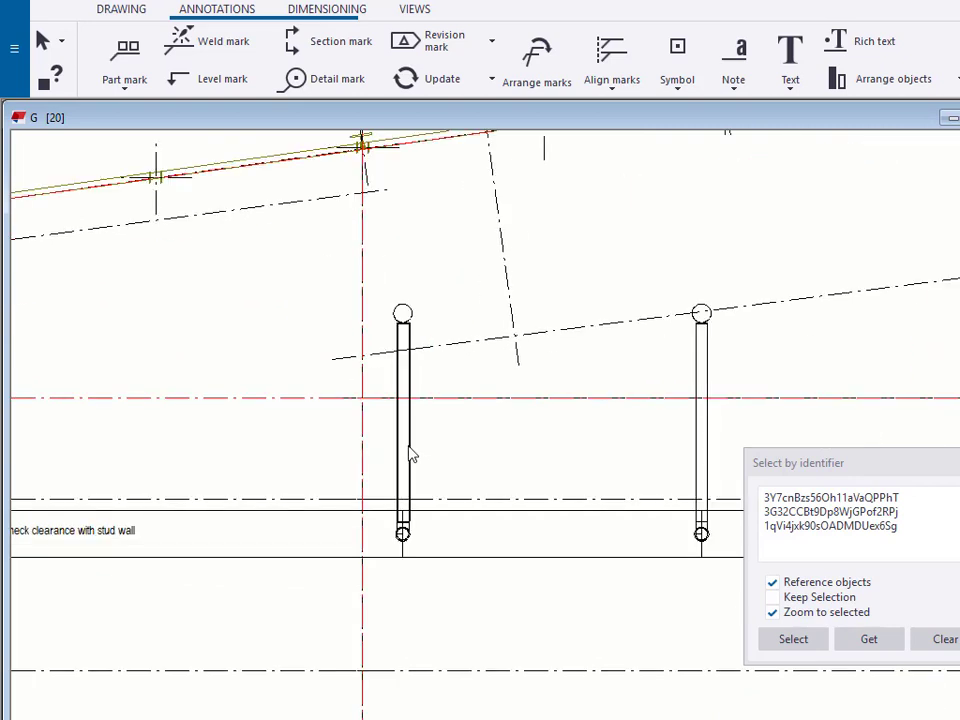
pyautogui.click(946, 645)
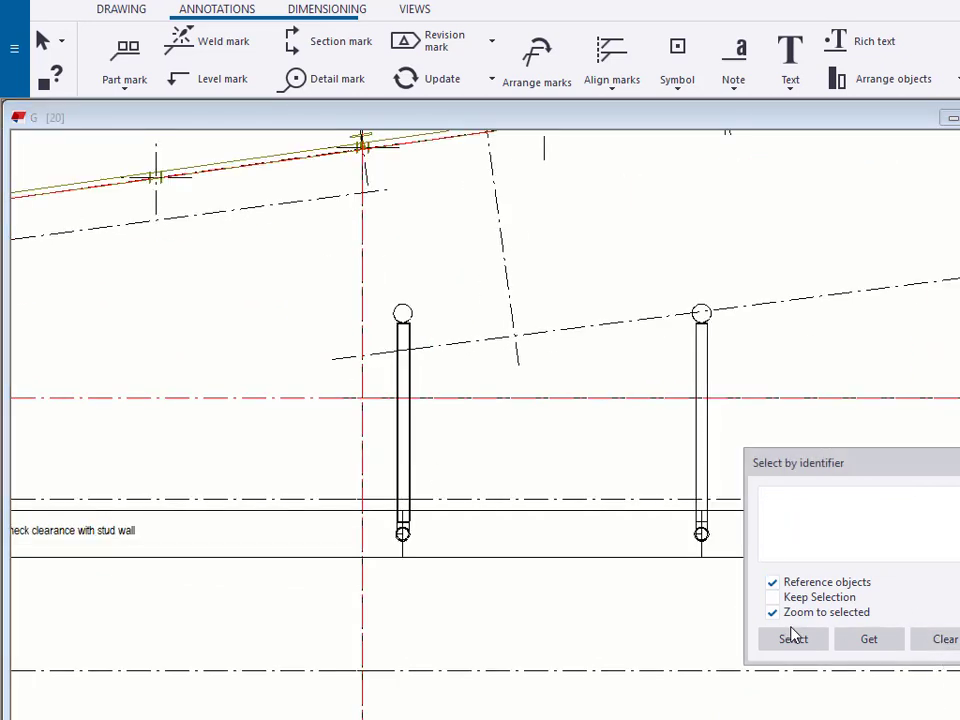
pyautogui.click(885, 641)
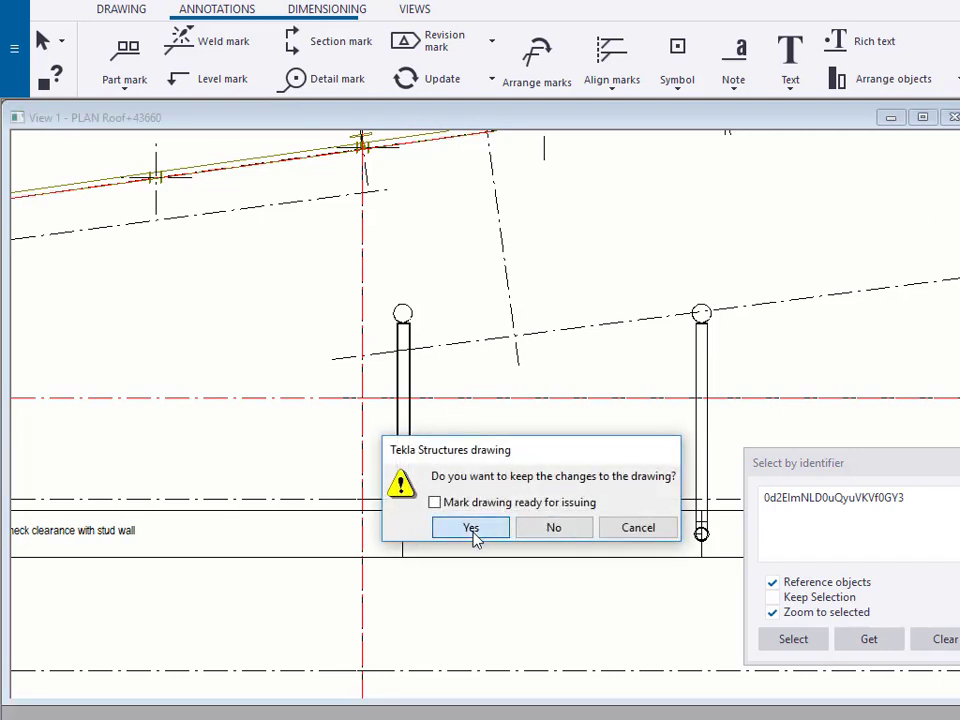
# Keep drawing G's changes, then select and zoom to the object matching the new GUID.
pyautogui.click(472, 530)
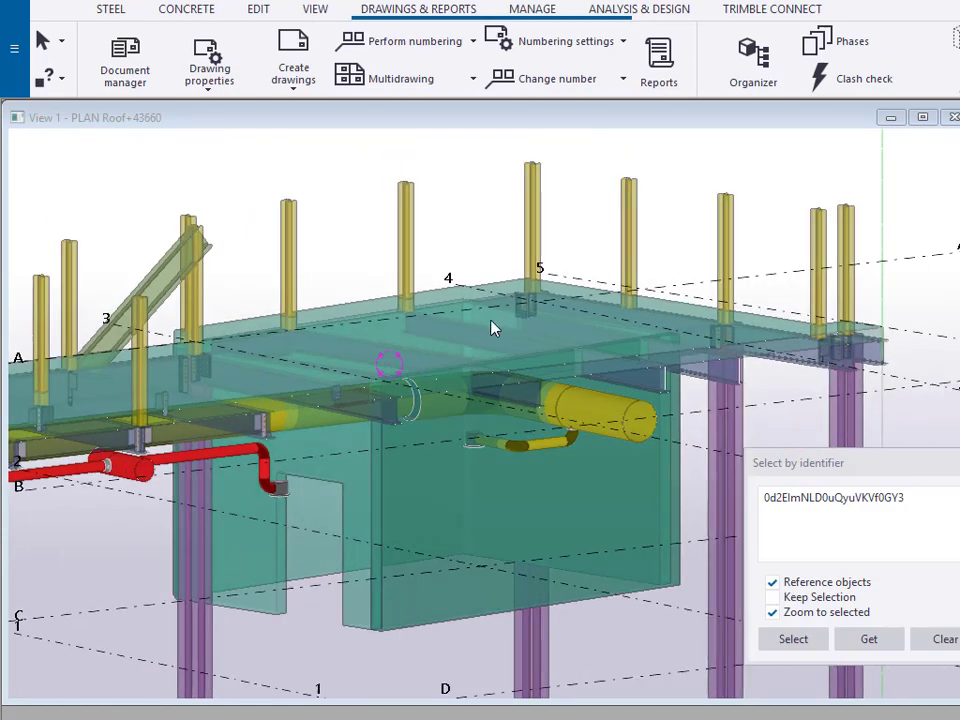
pyautogui.keyDown('ctrl'); pyautogui.moveTo(492, 328); pyautogui.dragTo(340, 578, button='middle'); pyautogui.keyUp('ctrl')
pyautogui.keyDown('ctrl'); pyautogui.moveTo(172, 588); pyautogui.dragTo(253, 418, button='middle'); pyautogui.keyUp('ctrl')
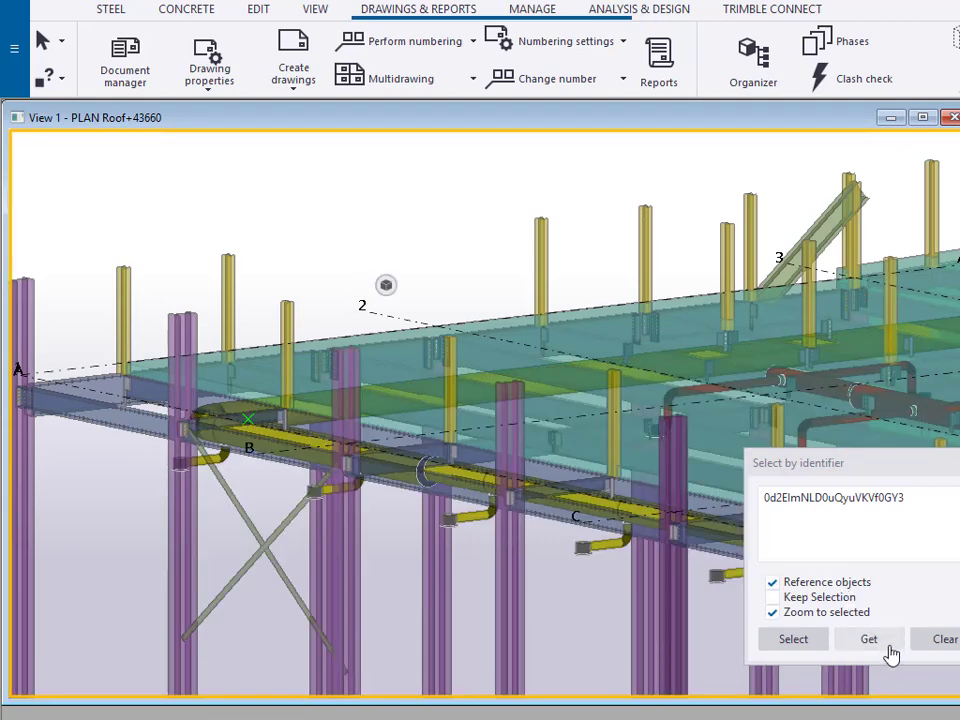
pyautogui.click(795, 645)
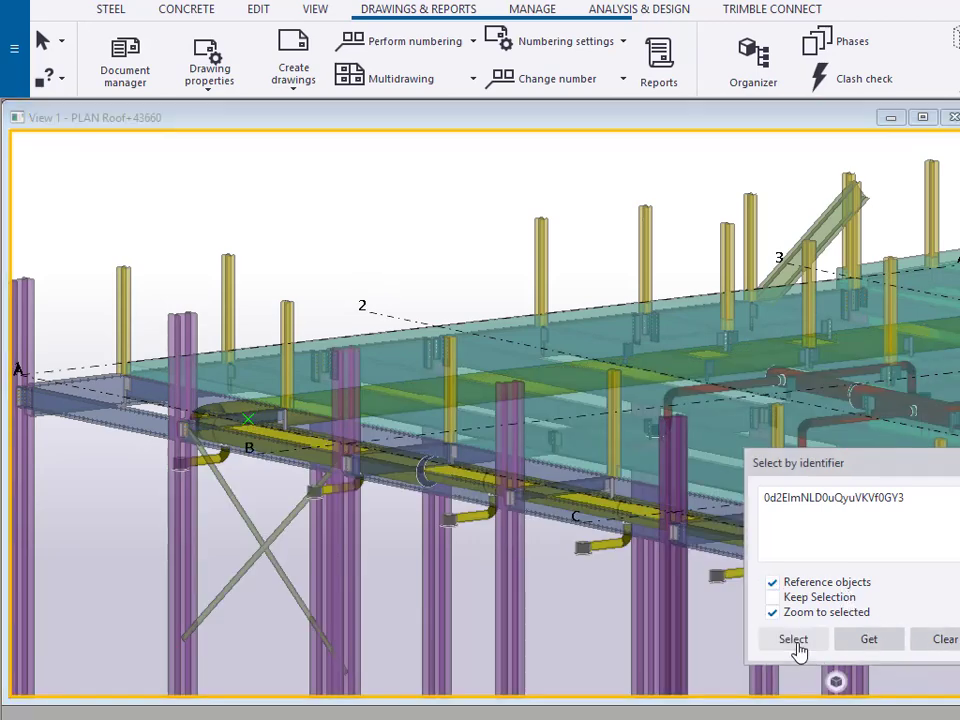
pyautogui.scroll(-4, 492, 401)
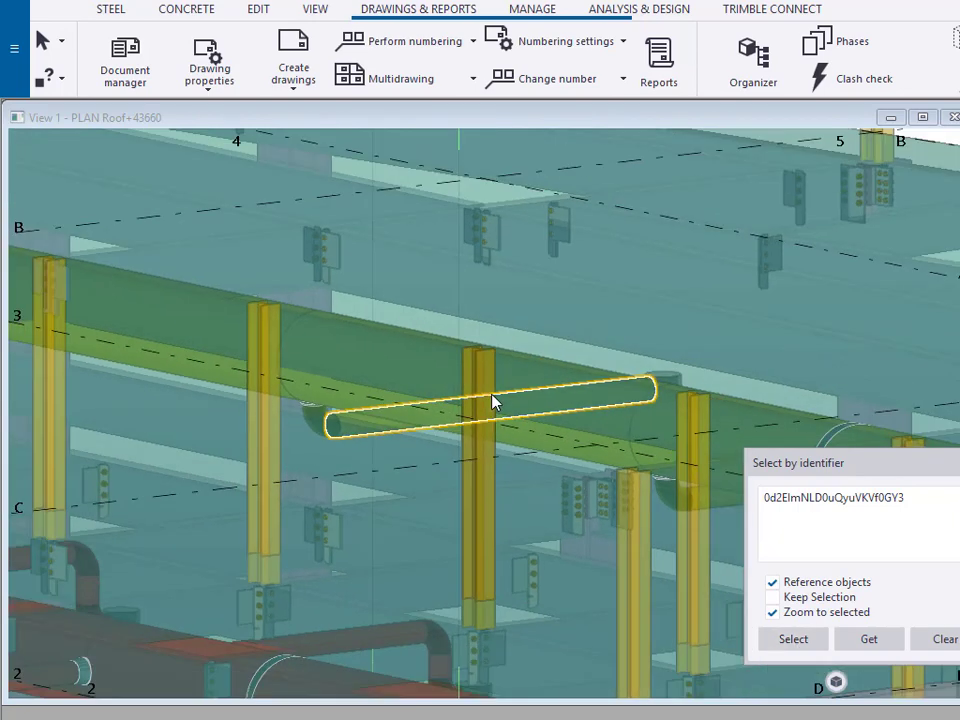
# Switch to the top-down plan view and reselect the matching vertical pipe near gridlines B and 4.
pyautogui.press('Home')
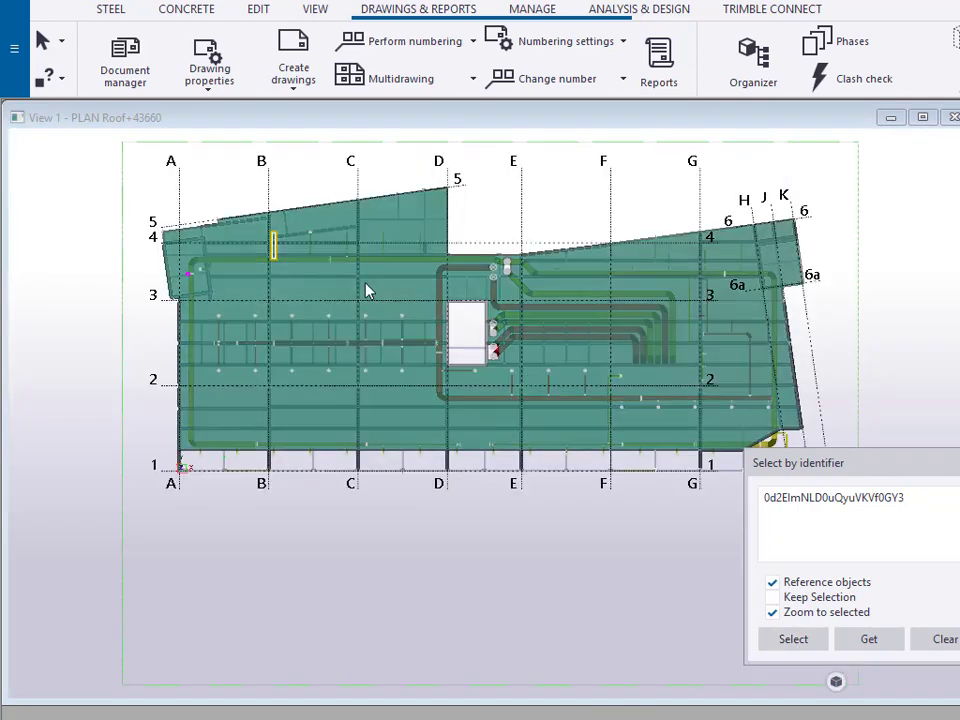
pyautogui.click(810, 650)
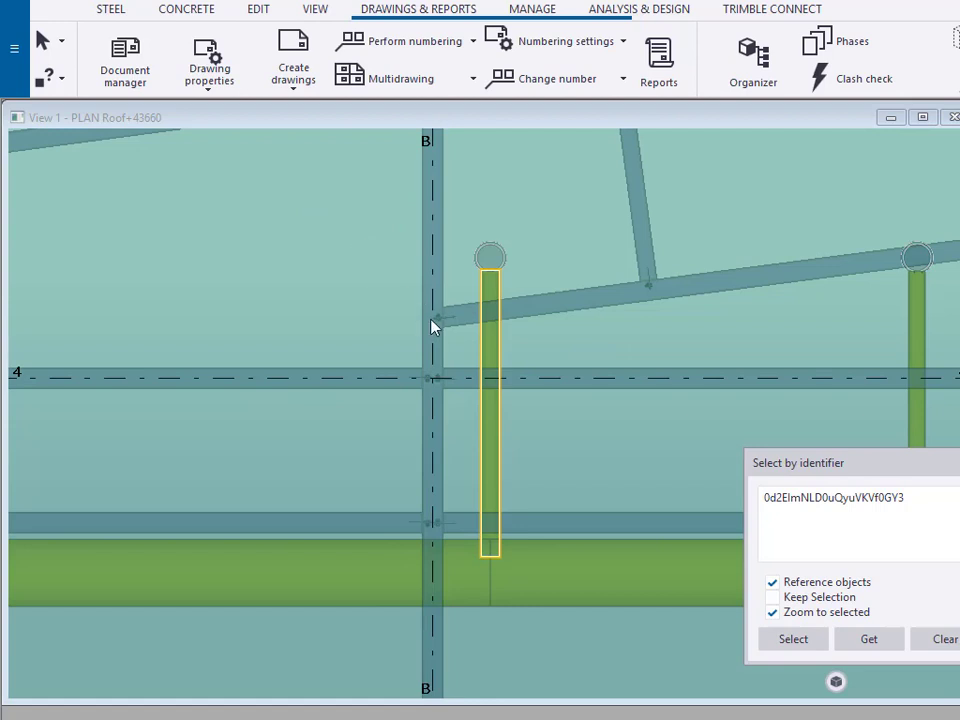
pyautogui.scroll(-5, 433, 325)
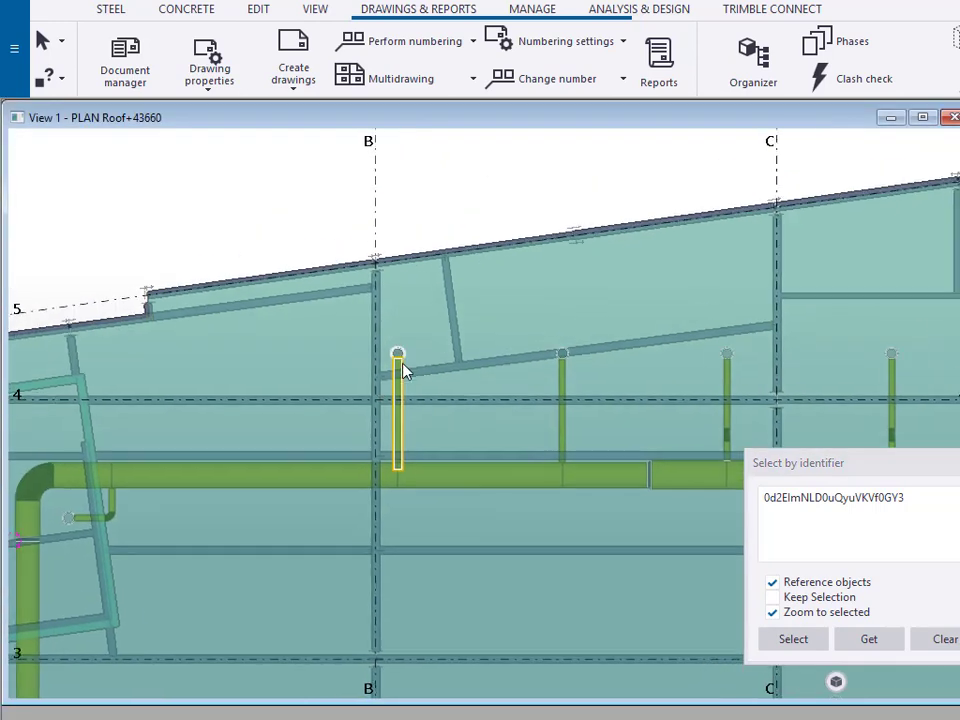